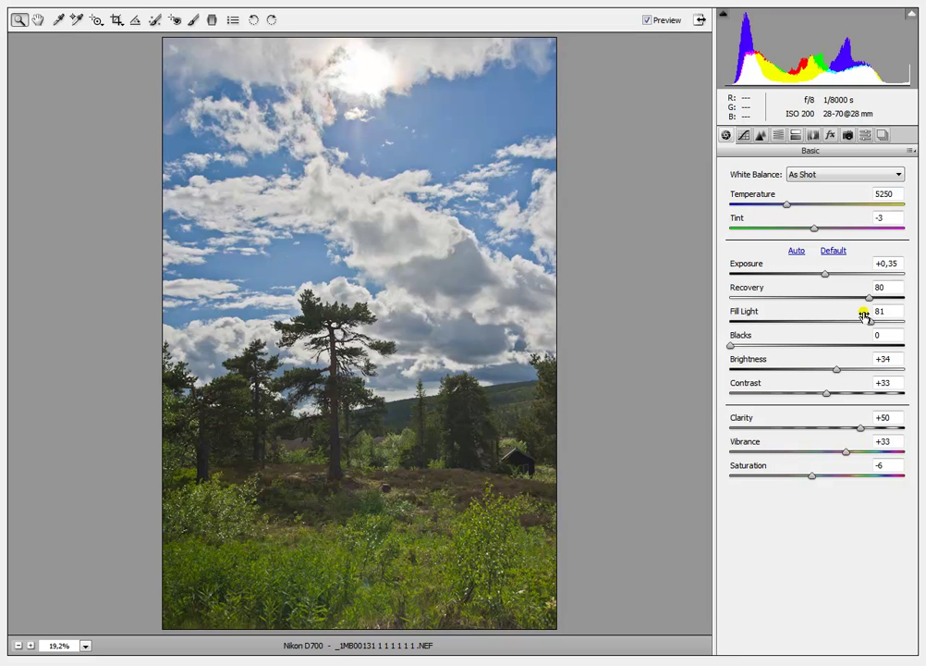
- Compare Fill Light at 0 against 80, leaving it at 80 for the shadowed pines
drag(870, 321, 733, 321)
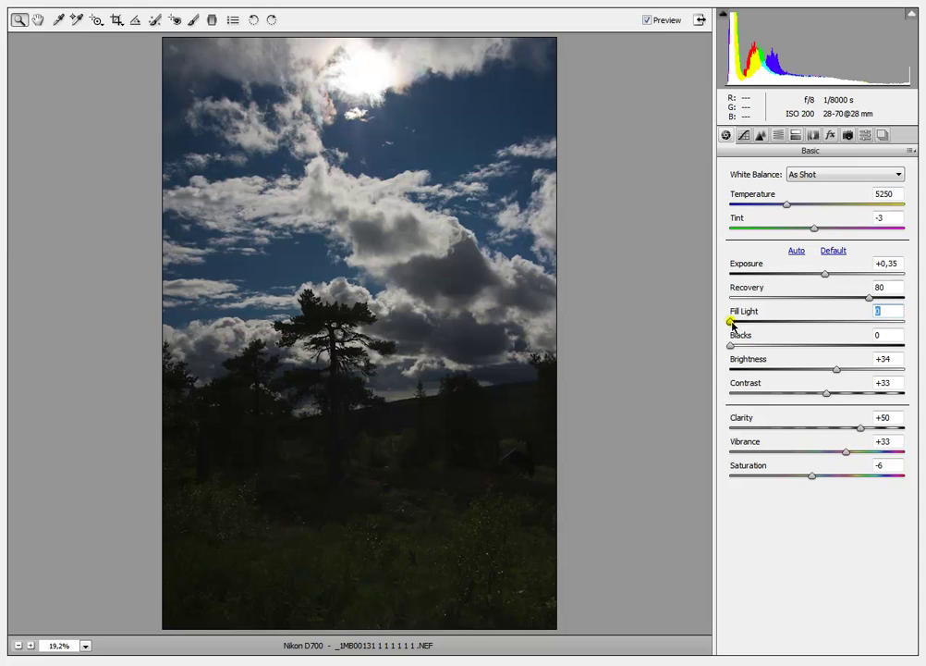
drag(731, 321, 870, 333)
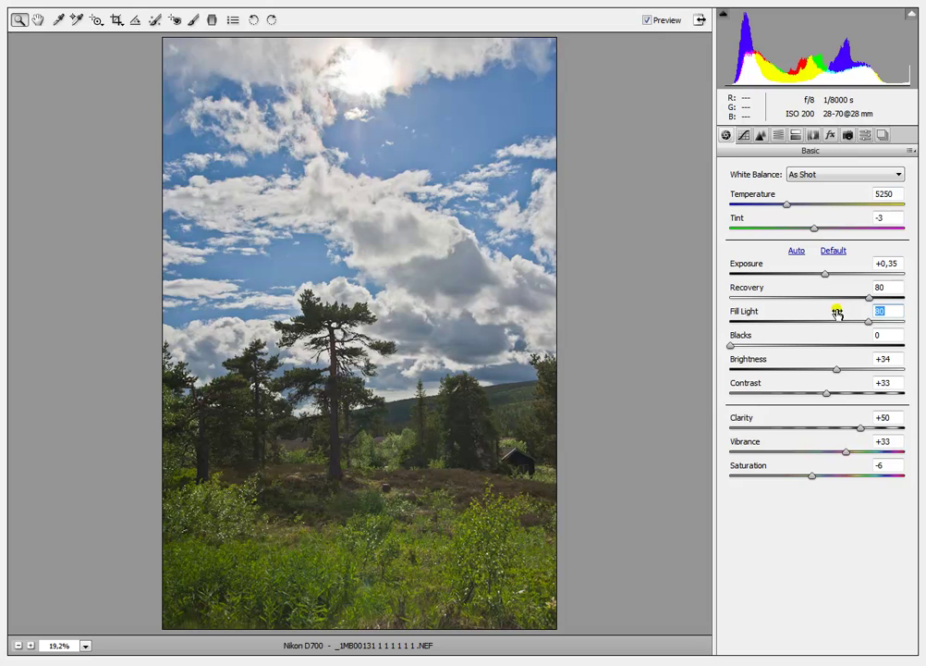
- View the pine and clouds at 100% and reset Luminance and Color noise reduction to 0
click(85, 646)
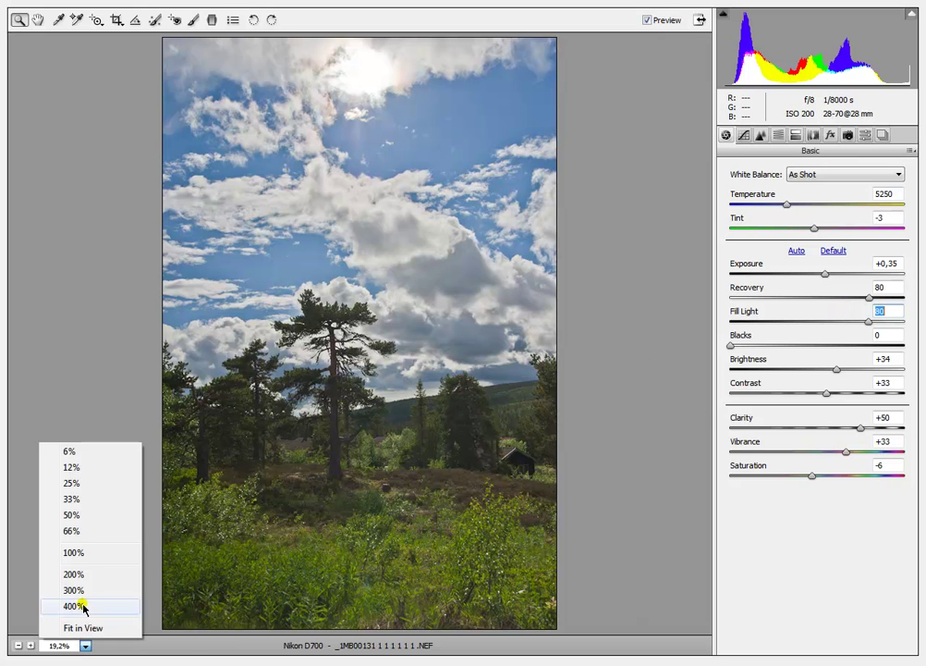
click(82, 552)
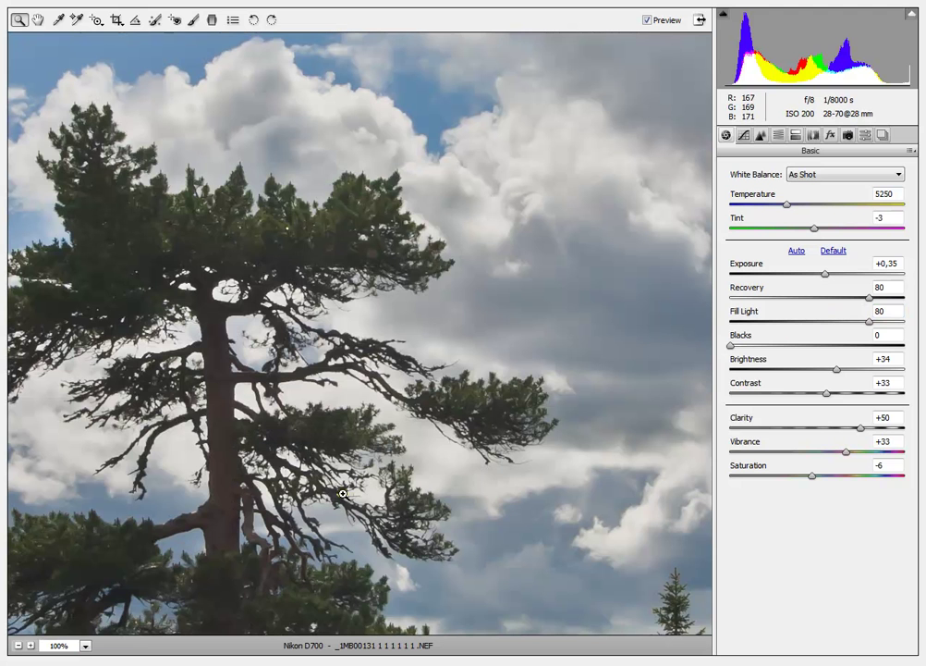
drag(472, 340, 396, 329)
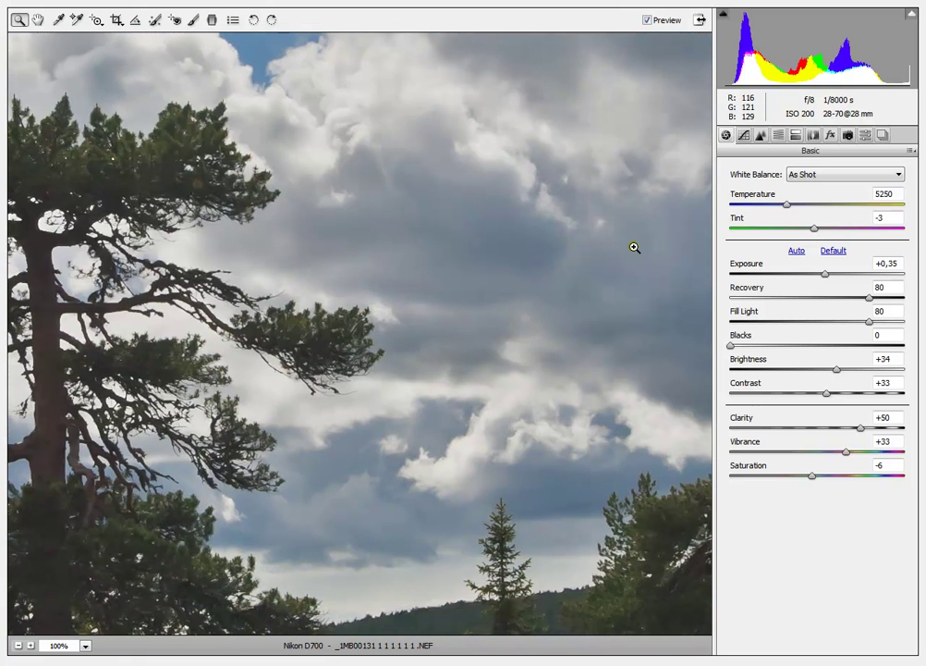
click(761, 136)
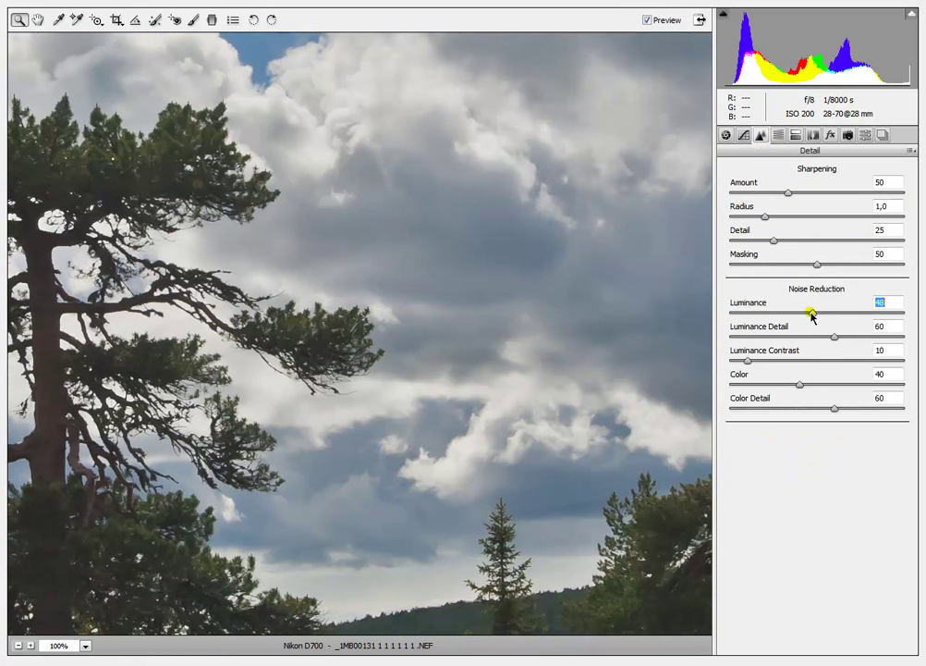
double_click(791, 312)
double_click(795, 385)
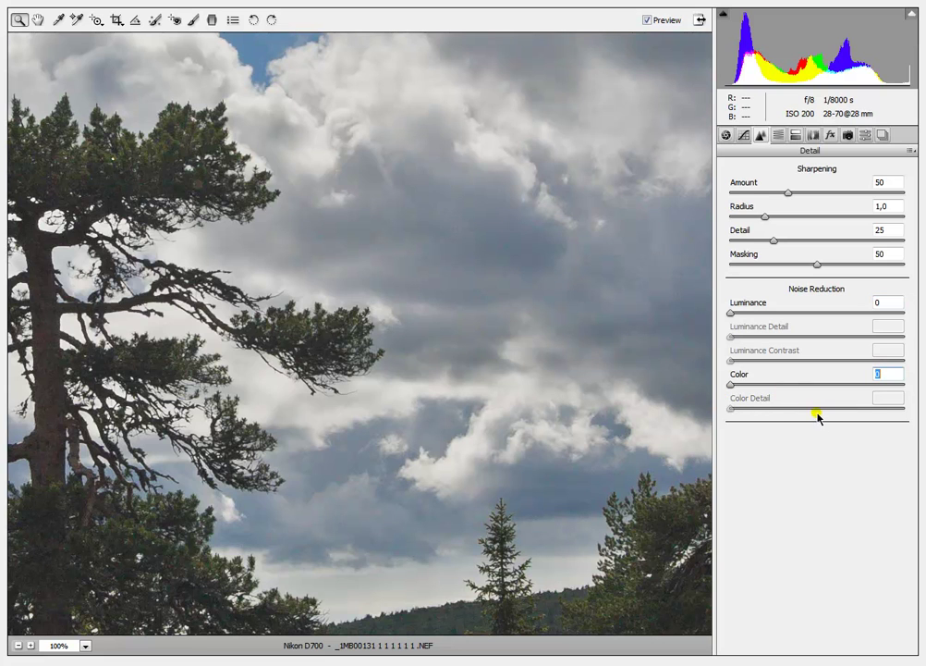
- Set sharpening Amount to 25 and Masking to 0 in the Detail settings
key(Tab)
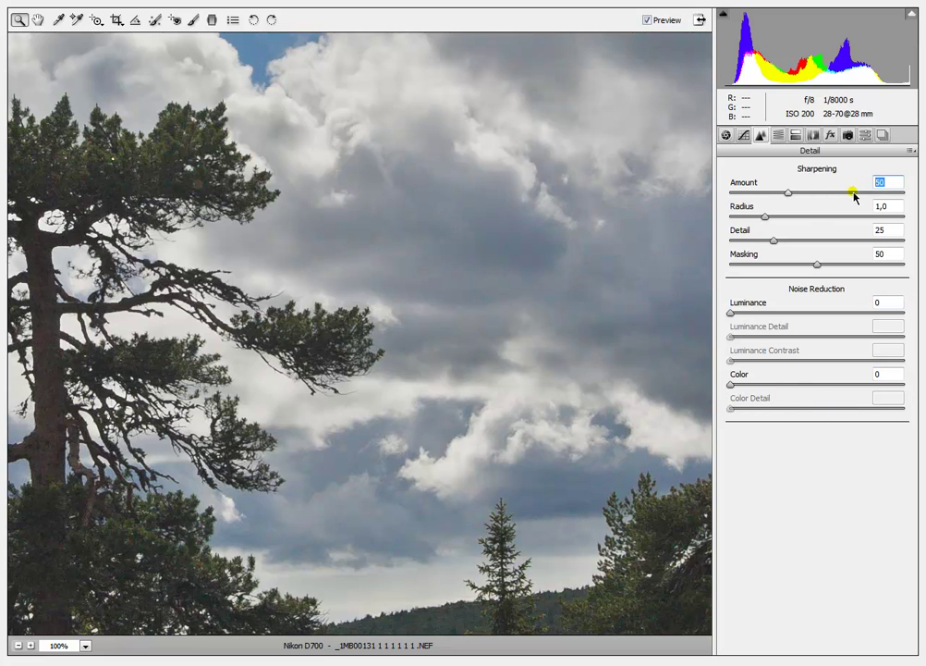
text(225)
key(BackSpace)
drag(817, 264, 716, 262)
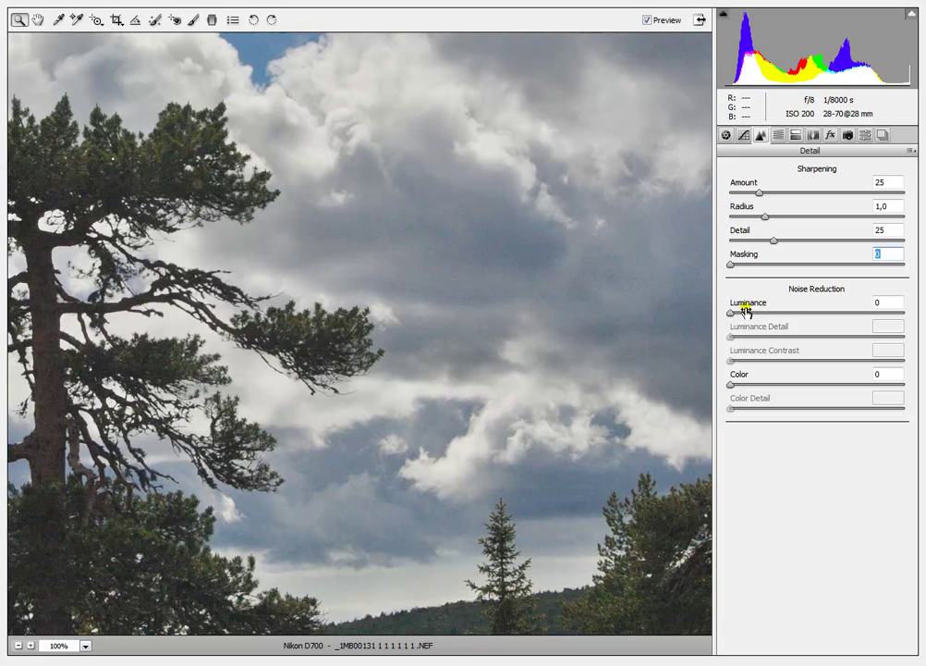
click(727, 136)
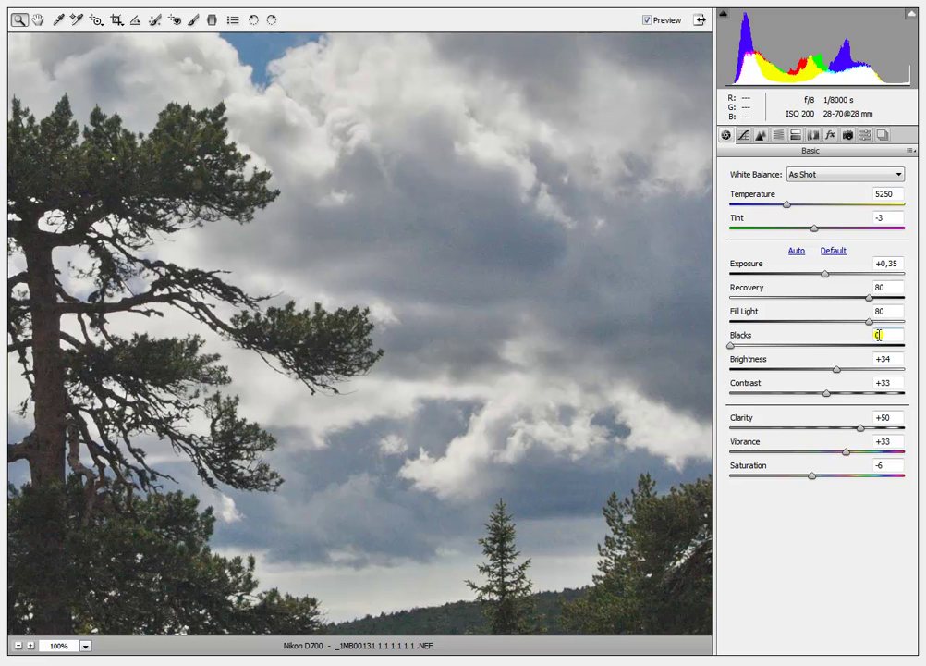
click(761, 135)
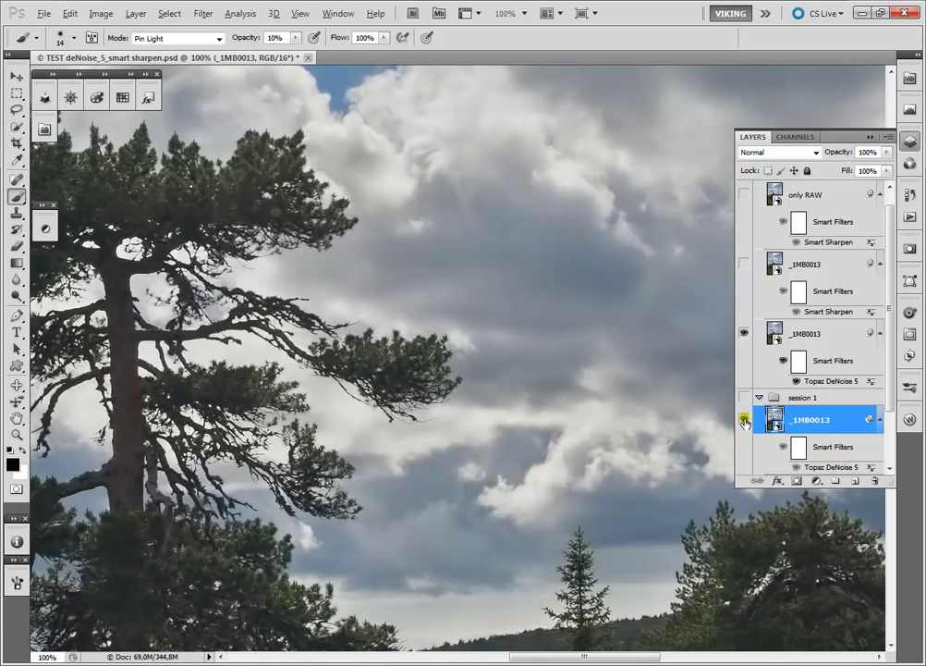
- Collapse the session 1 group and reopen the Topaz DeNoise 5 smart filter on _1MB0013
click(757, 450)
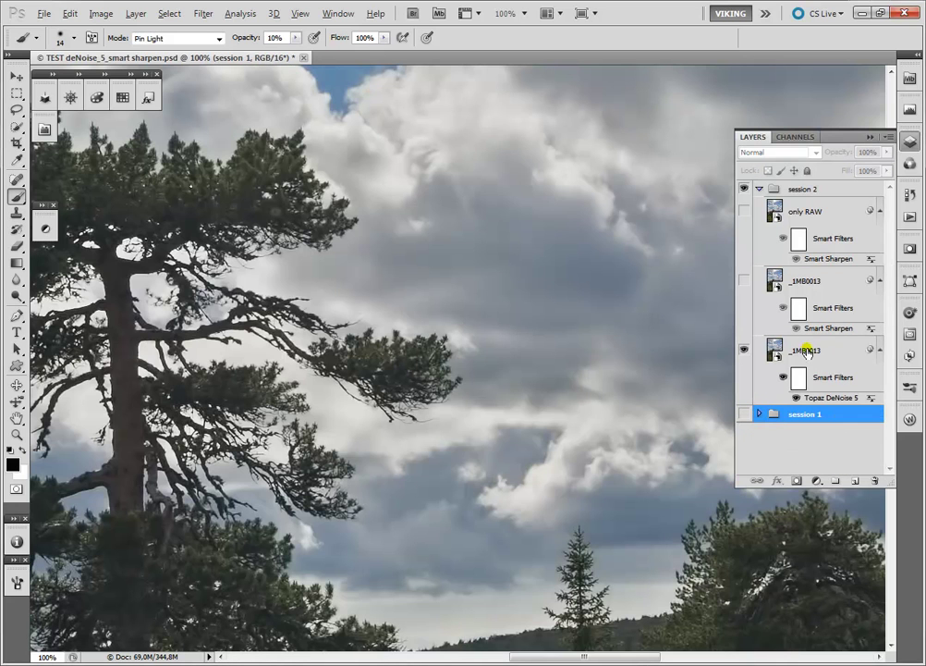
double_click(828, 399)
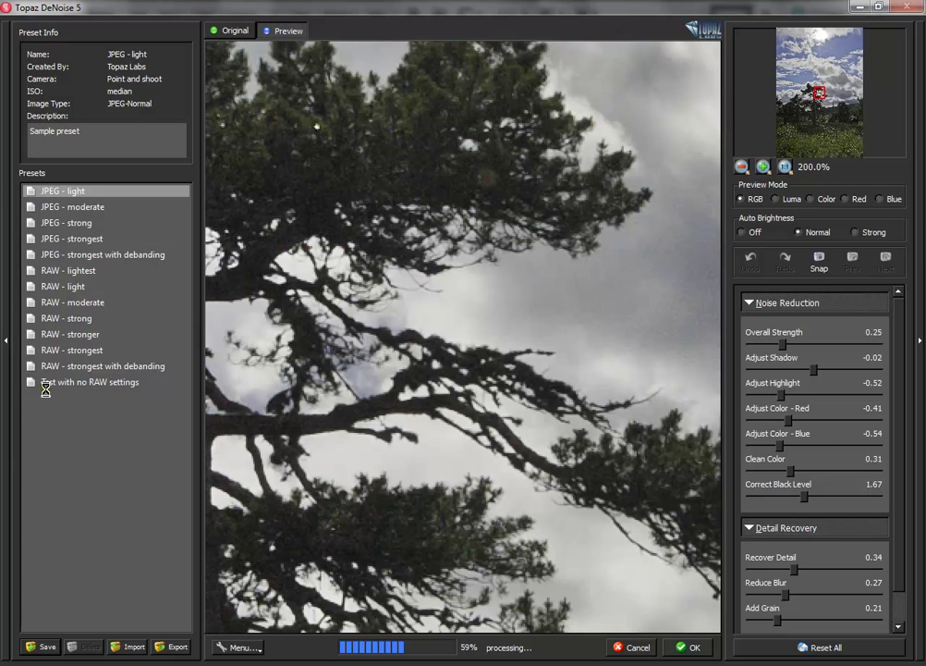
- Apply the 'Test with no RAW settings' preset and pan the preview into the cloudy sky
click(57, 384)
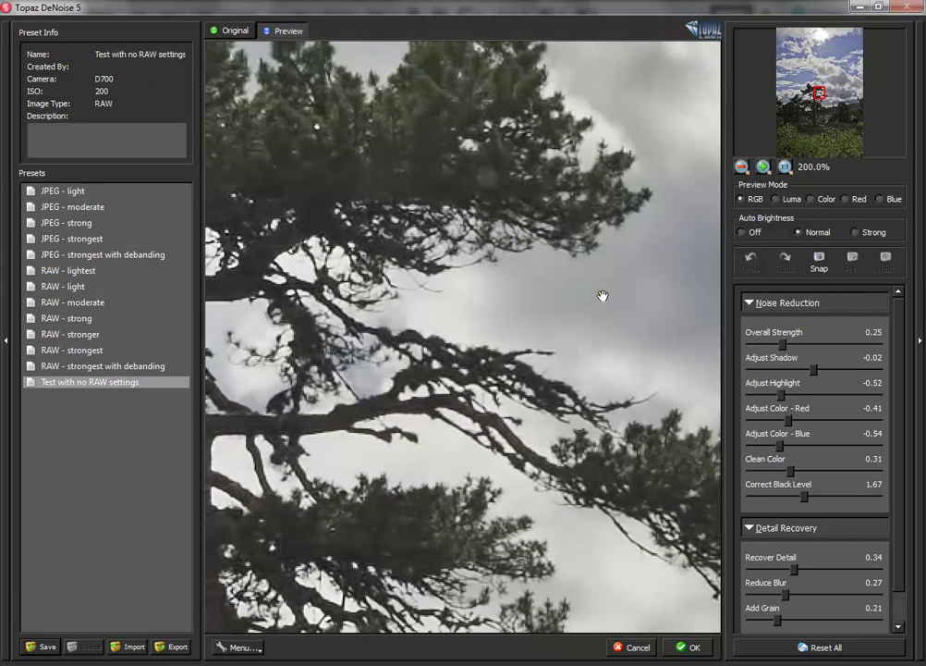
drag(483, 344, 381, 403)
drag(479, 421, 382, 377)
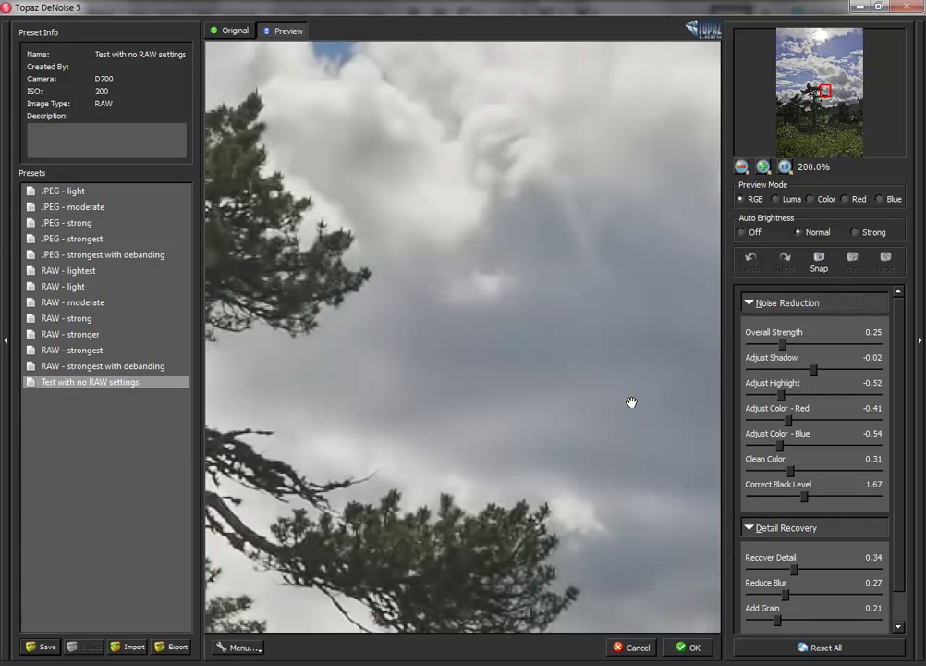
- Compare the denoised sky with the original, at fit and at 100% zoom
click(625, 407)
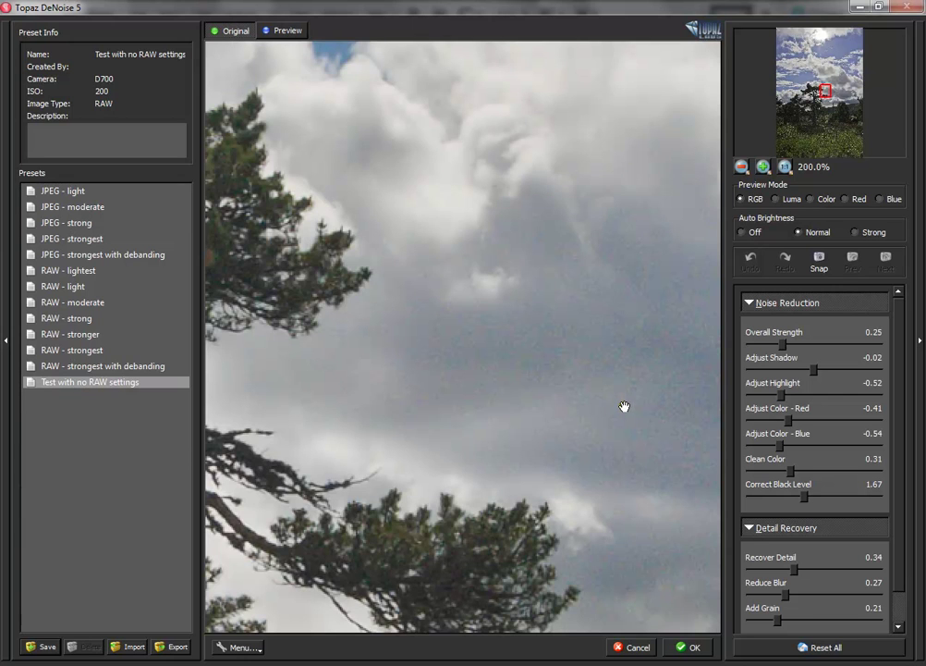
click(624, 407)
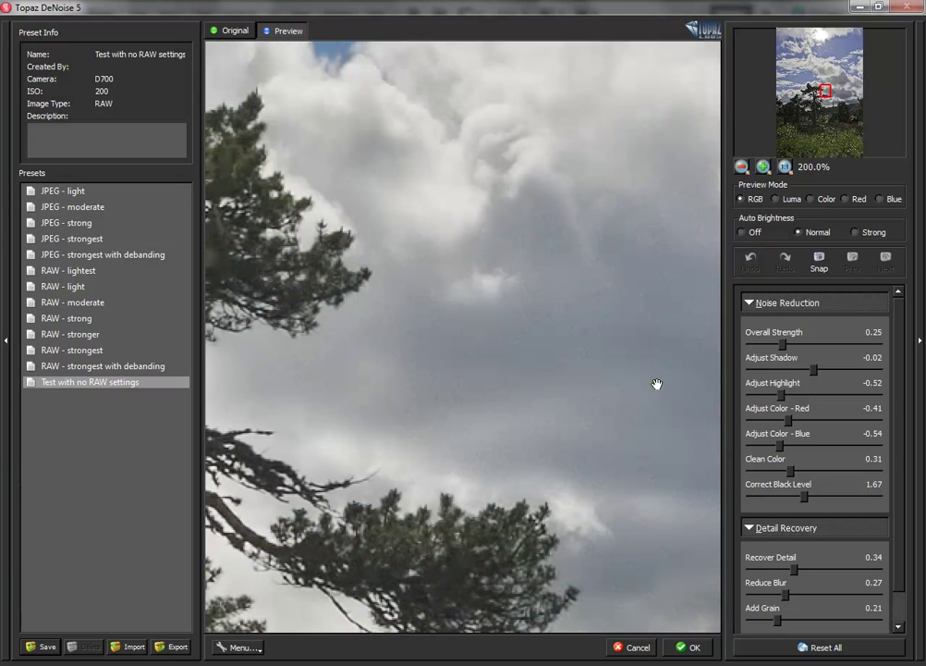
click(785, 166)
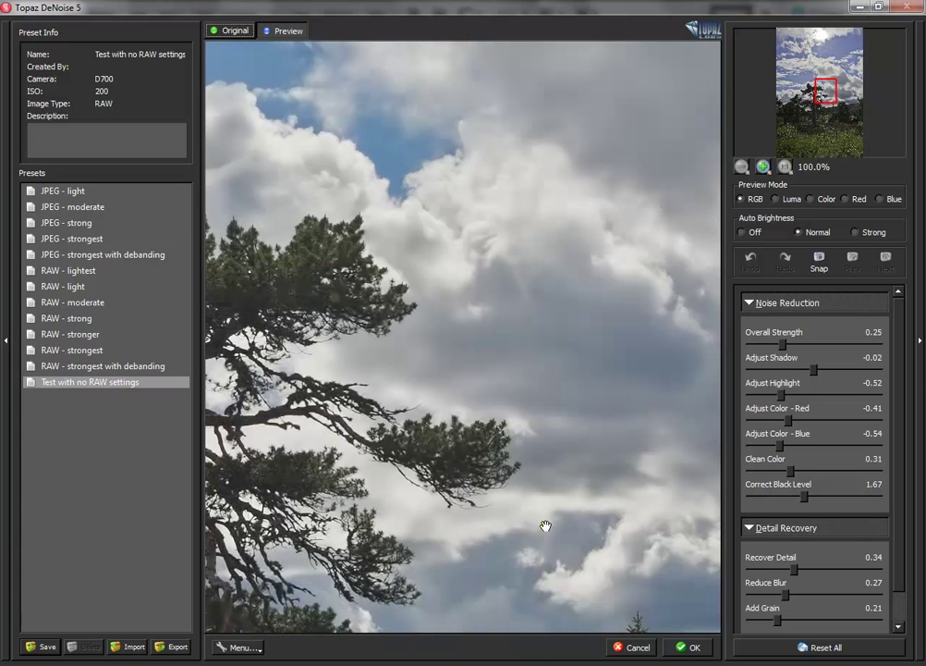
click(545, 526)
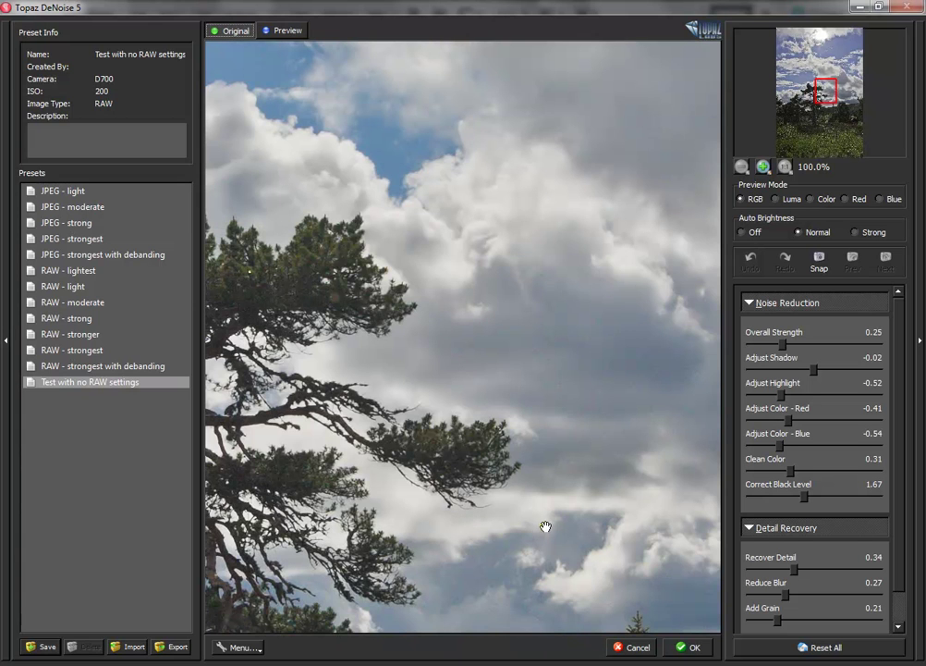
click(545, 527)
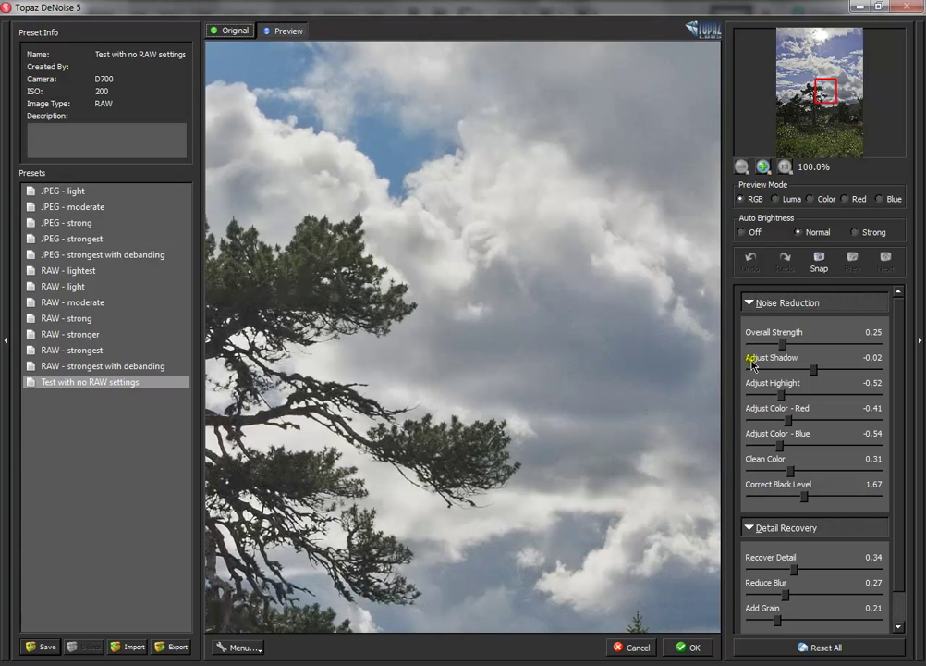
- Preview the luminance noise alone and review the detail recovery settings
click(749, 527)
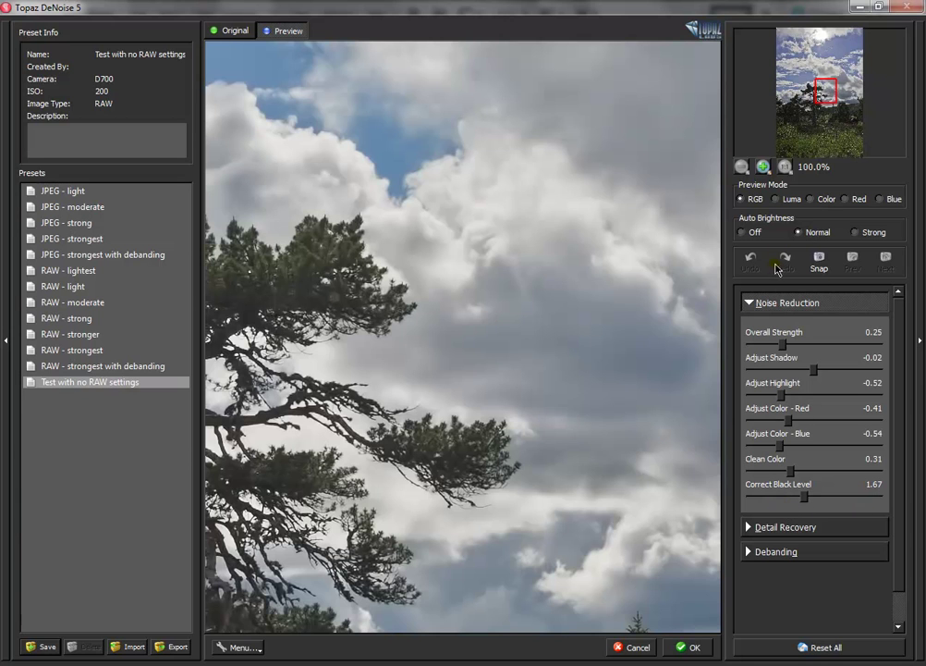
click(775, 200)
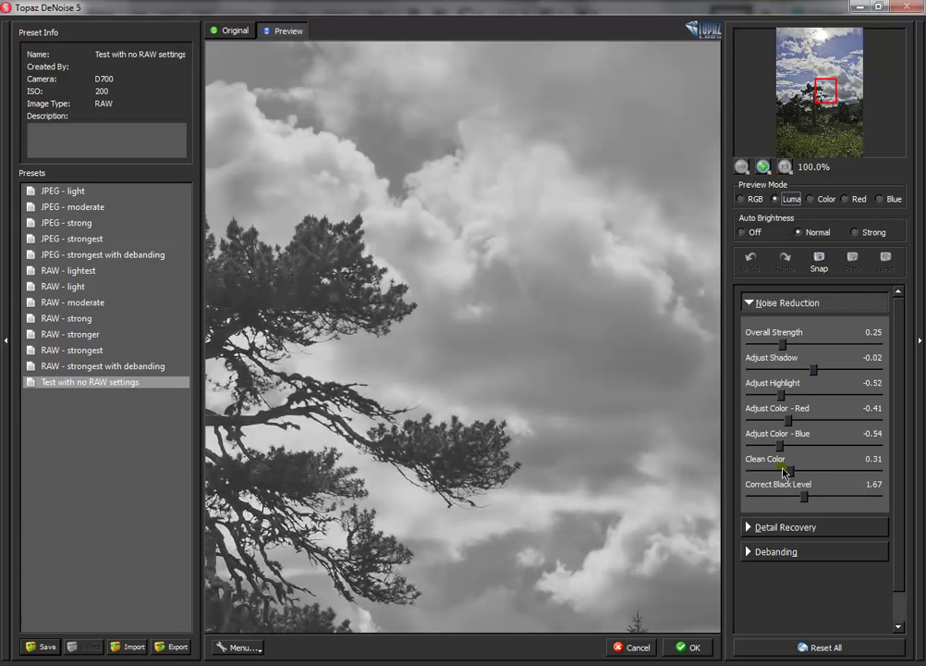
click(750, 526)
scroll(887, 518, down, 1)
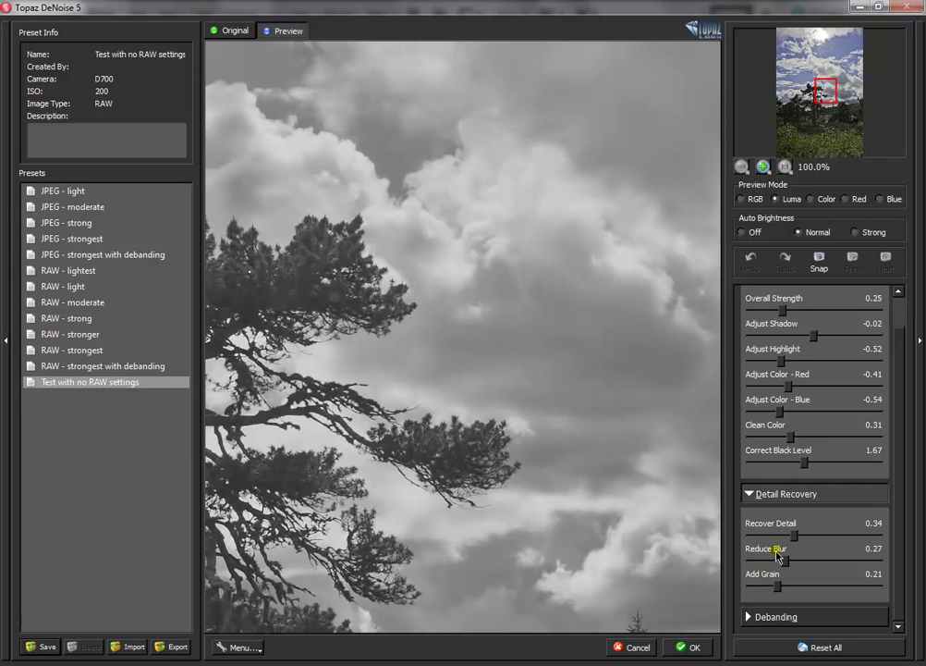
click(751, 496)
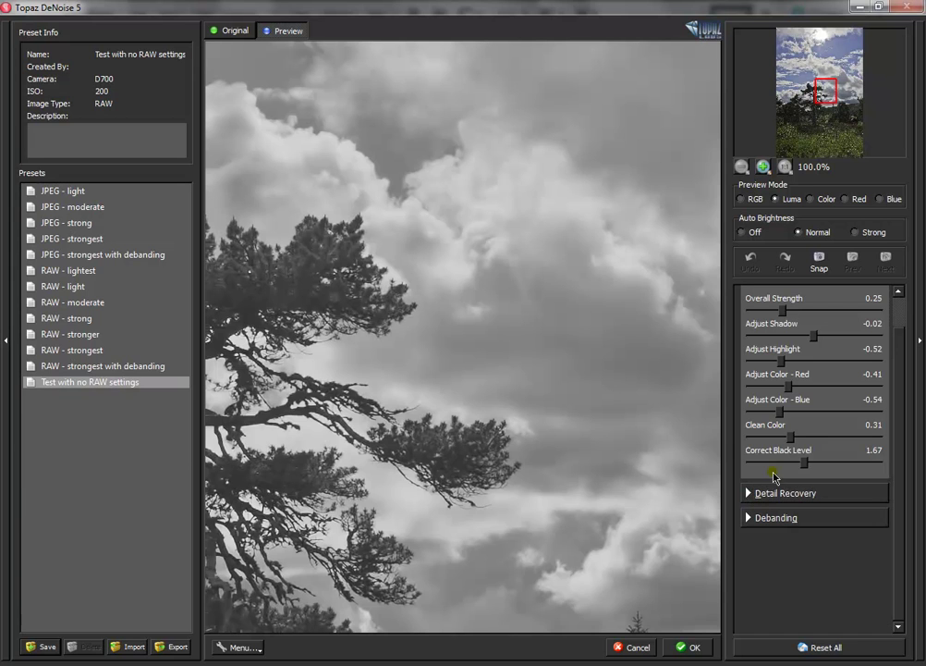
- Check the colour noise, red and blue channels, then return to RGB on the pine trunk
click(811, 201)
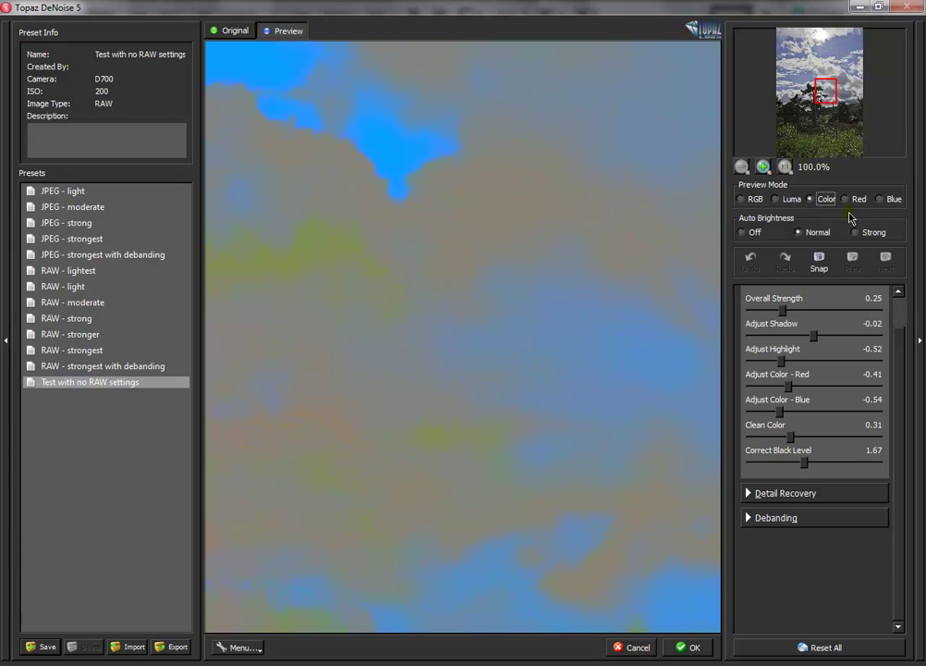
click(847, 198)
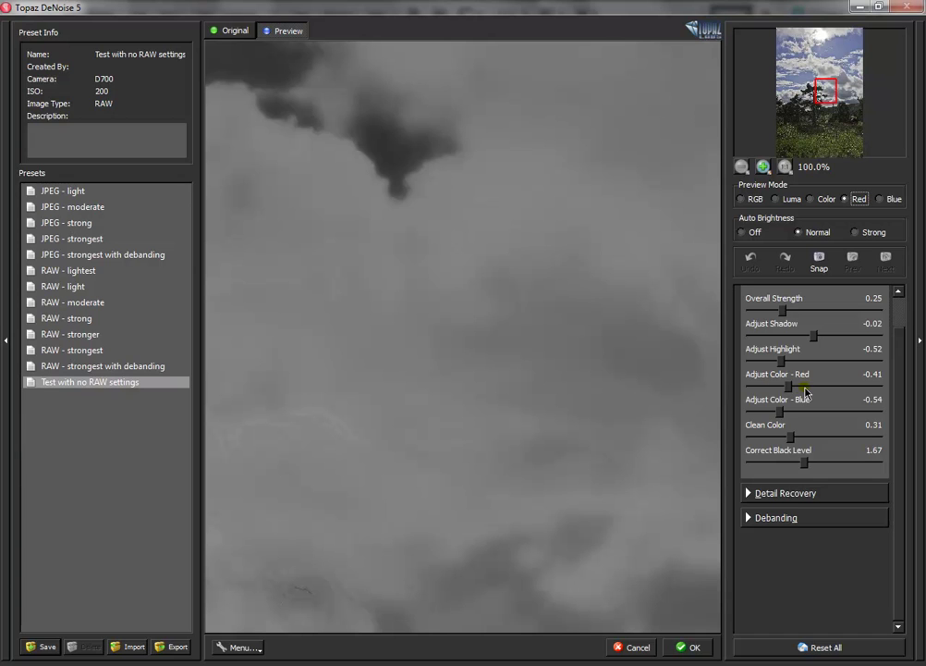
click(880, 200)
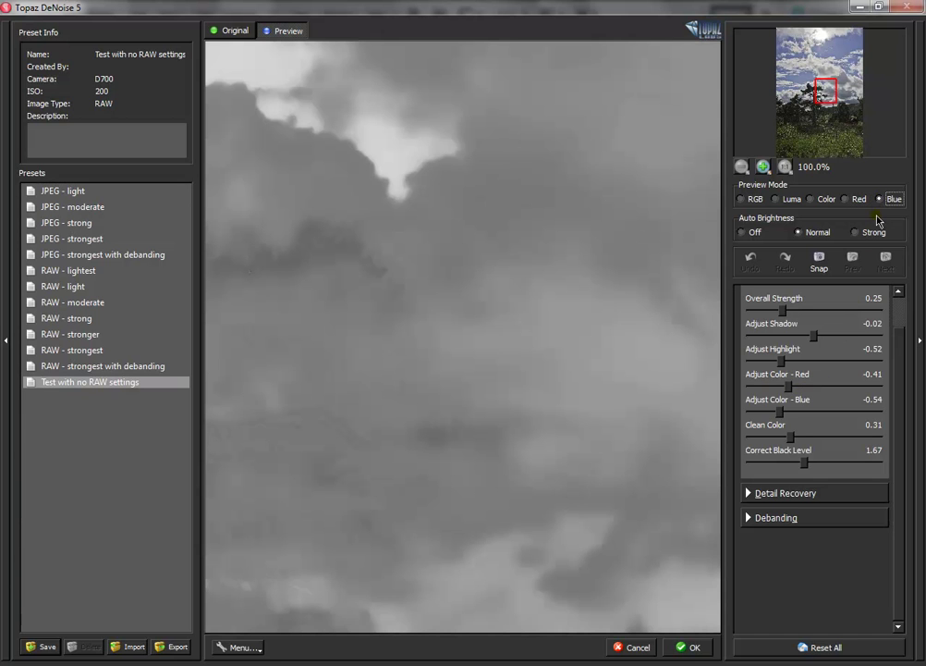
click(742, 199)
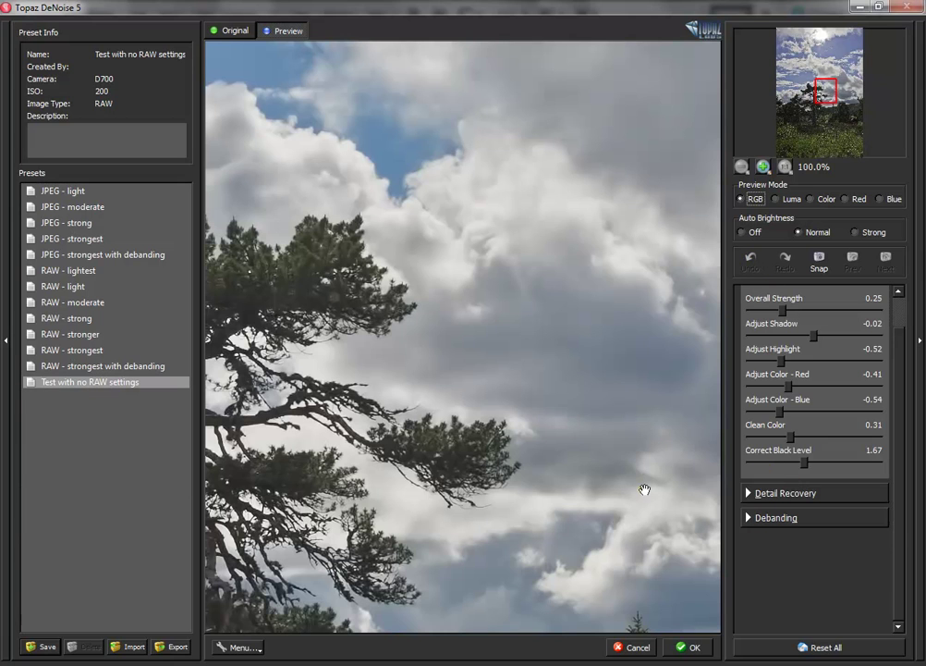
drag(425, 554, 545, 480)
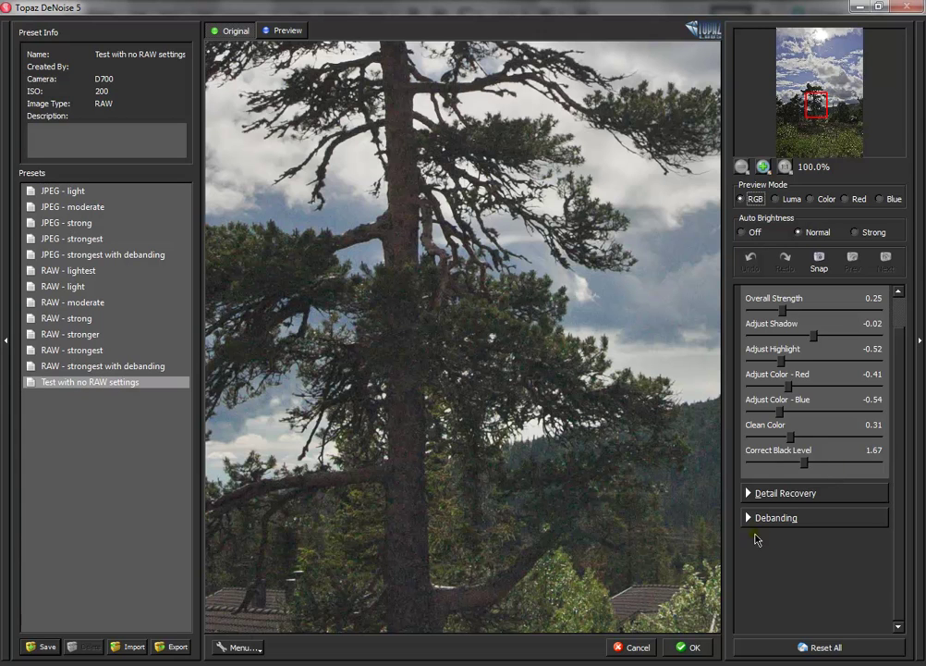
click(749, 519)
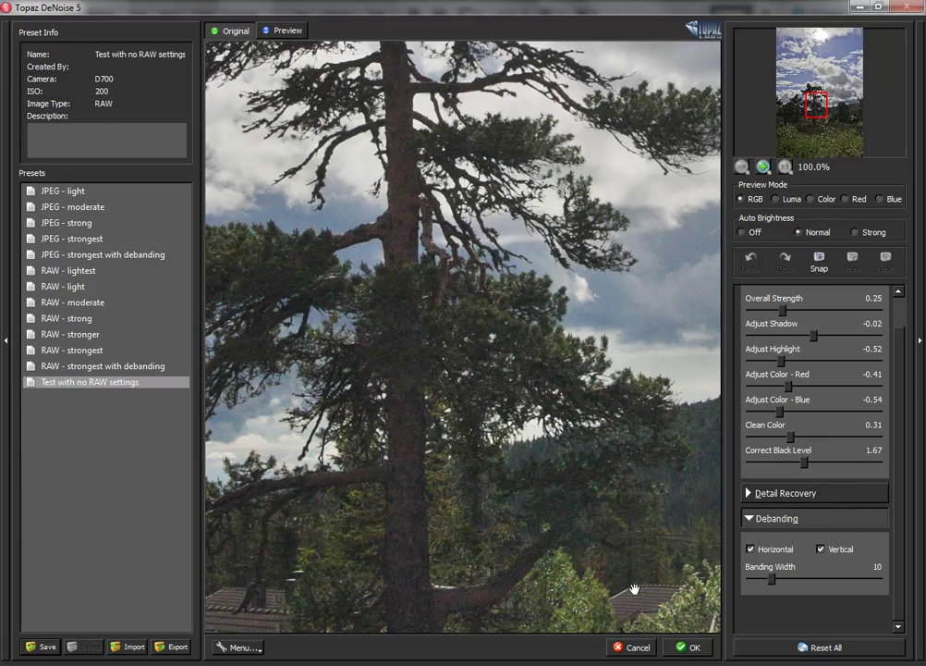
click(818, 549)
click(750, 521)
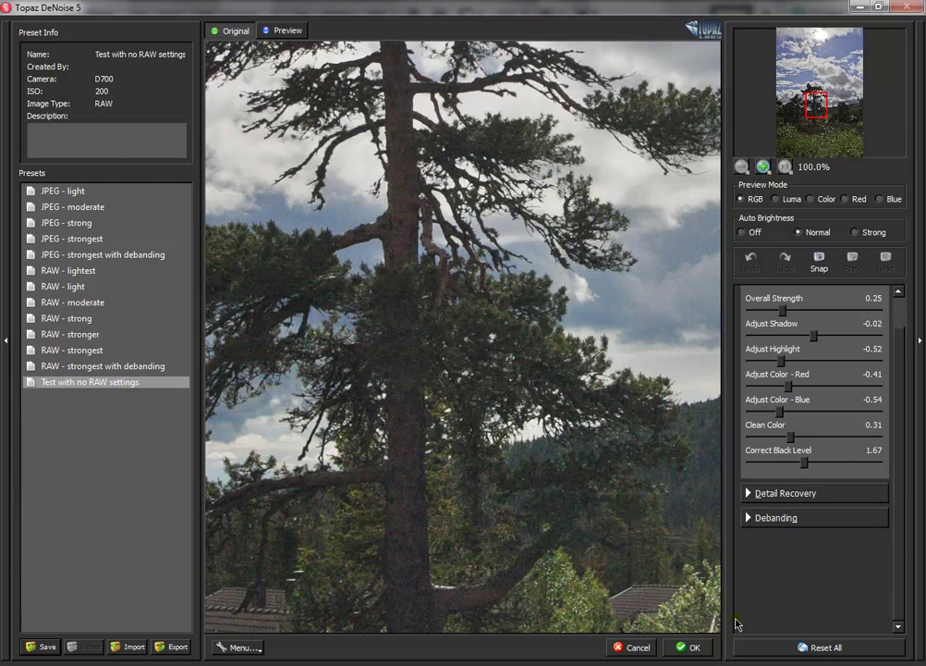
- Cancel DeNoise and make the sharpened _1MB0013 layer visible
click(636, 648)
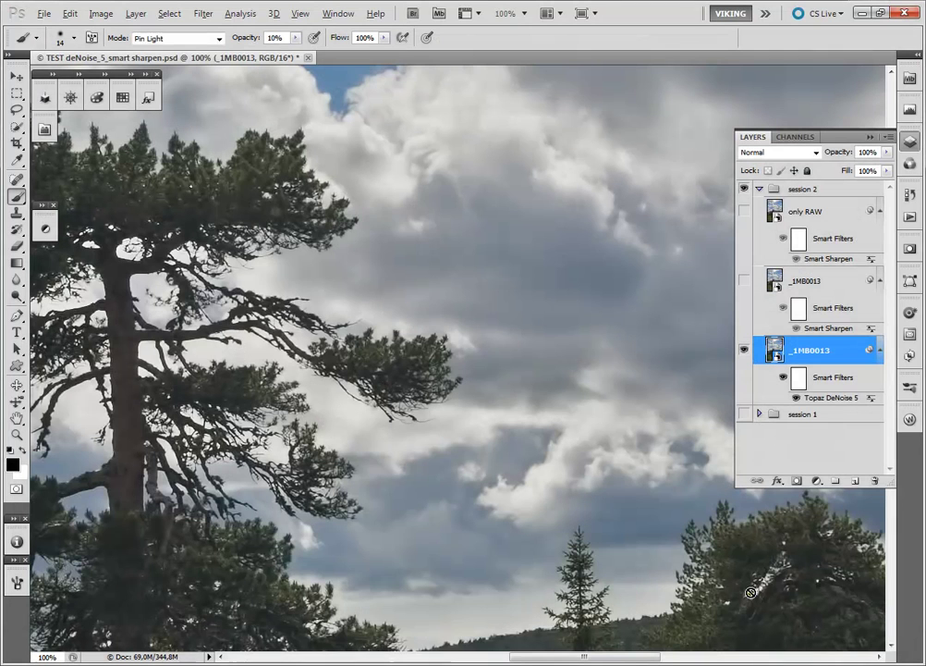
click(744, 281)
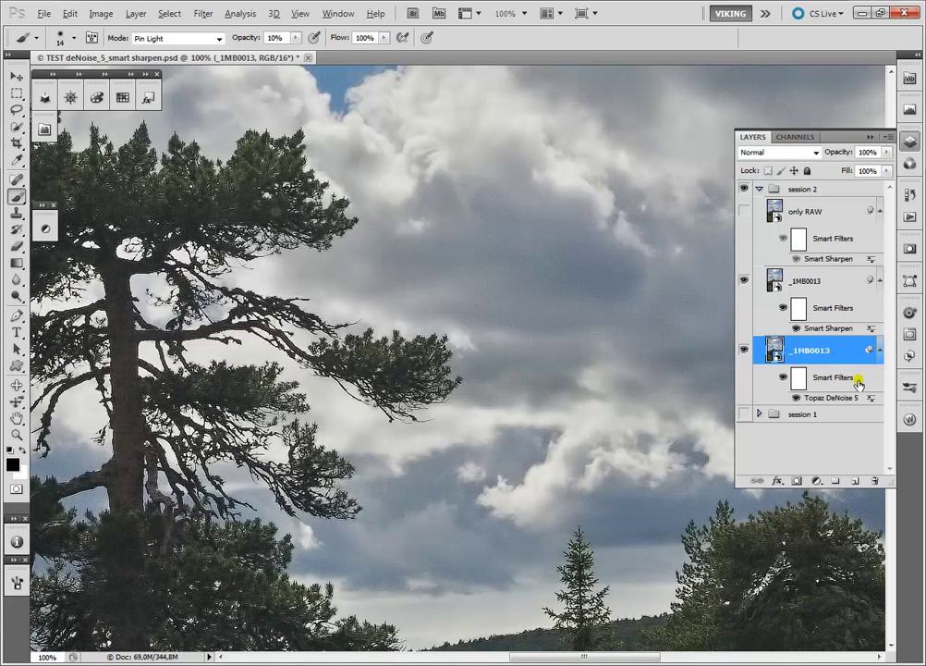
double_click(832, 329)
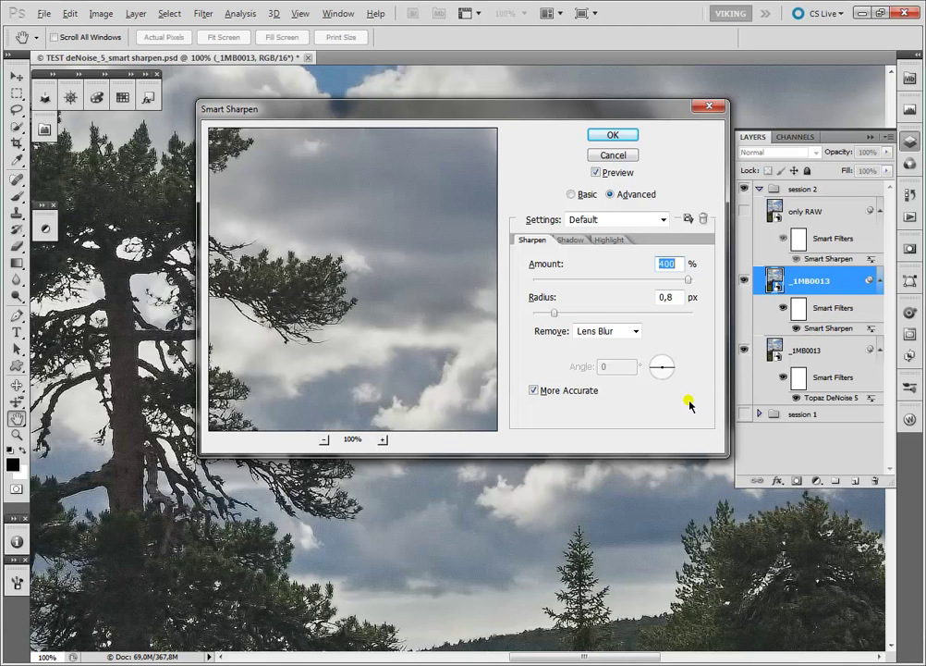
click(571, 240)
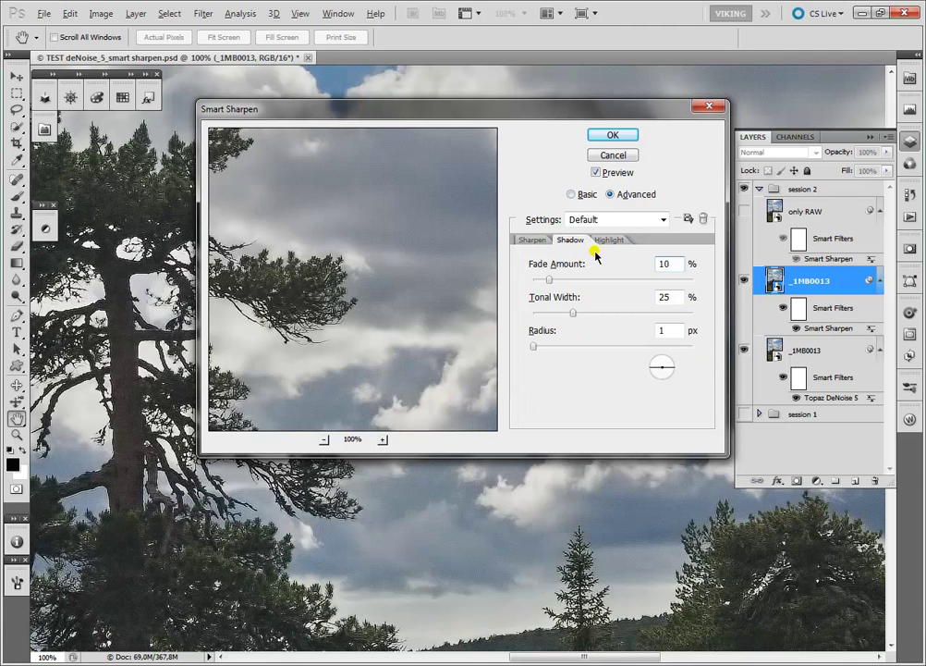
click(609, 240)
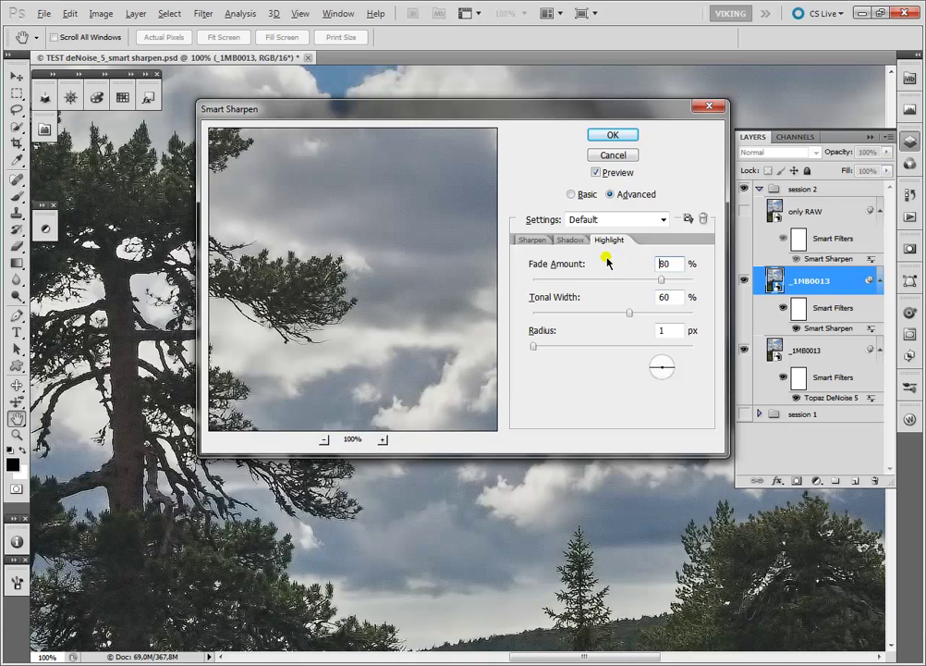
click(617, 155)
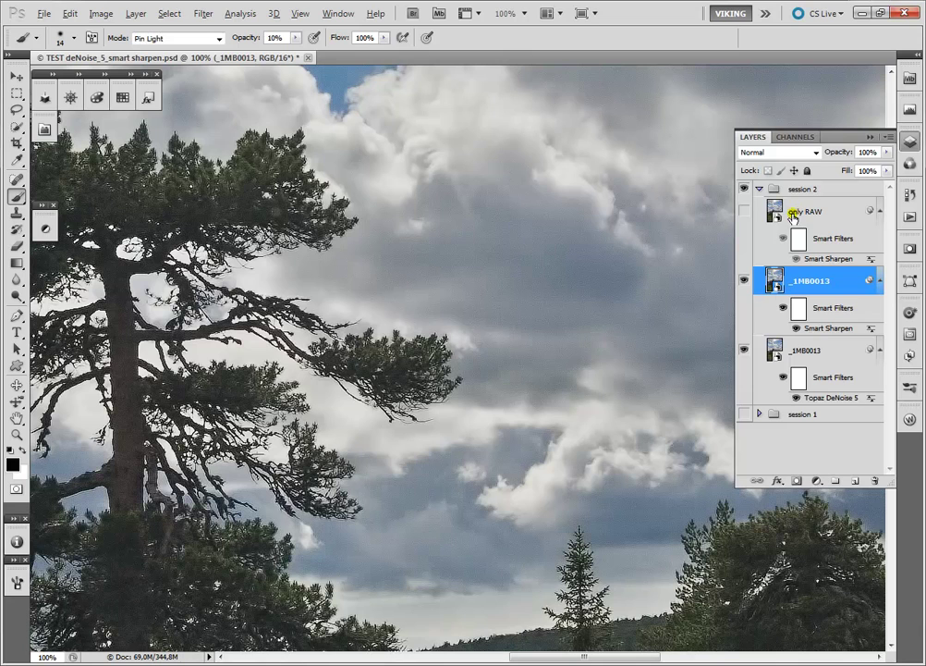
- Show the only RAW layer and review its Camera Raw Detail settings (Amount 50, Luminance 50, Color 40)
click(744, 211)
click(774, 211)
double_click(774, 211)
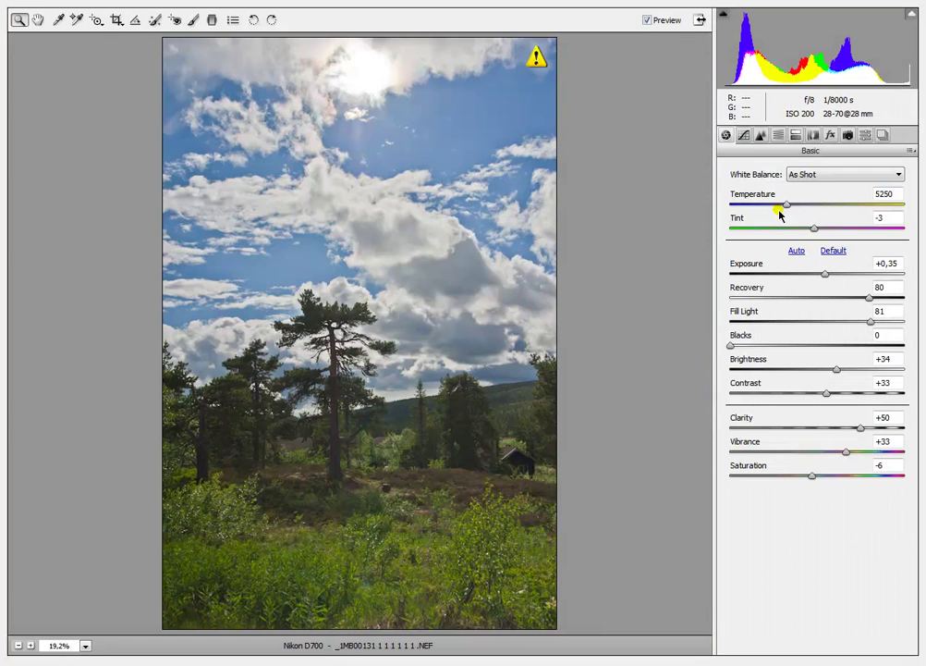
click(761, 136)
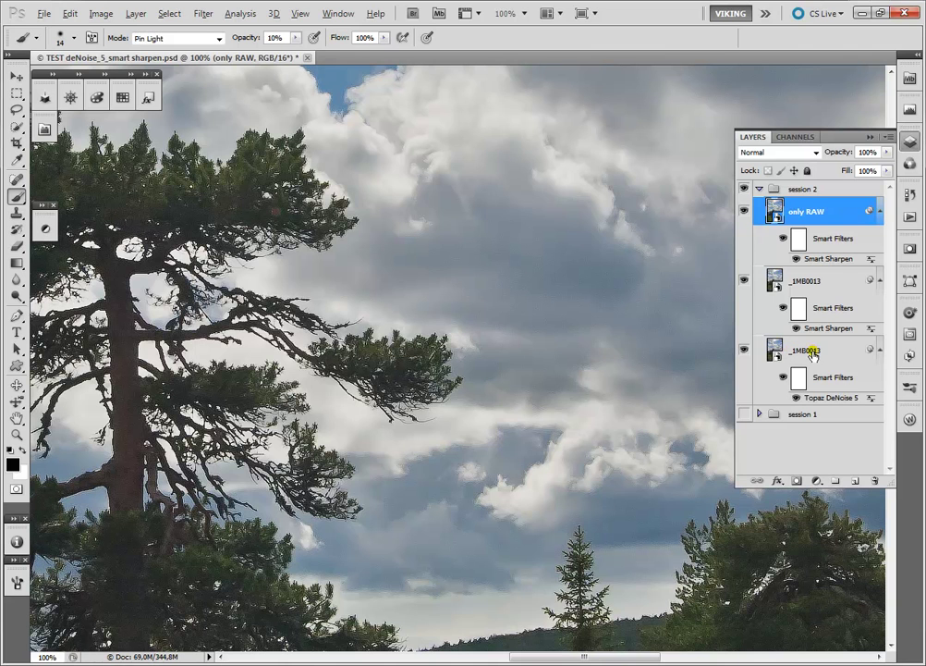
click(792, 212)
click(819, 214)
click(745, 212)
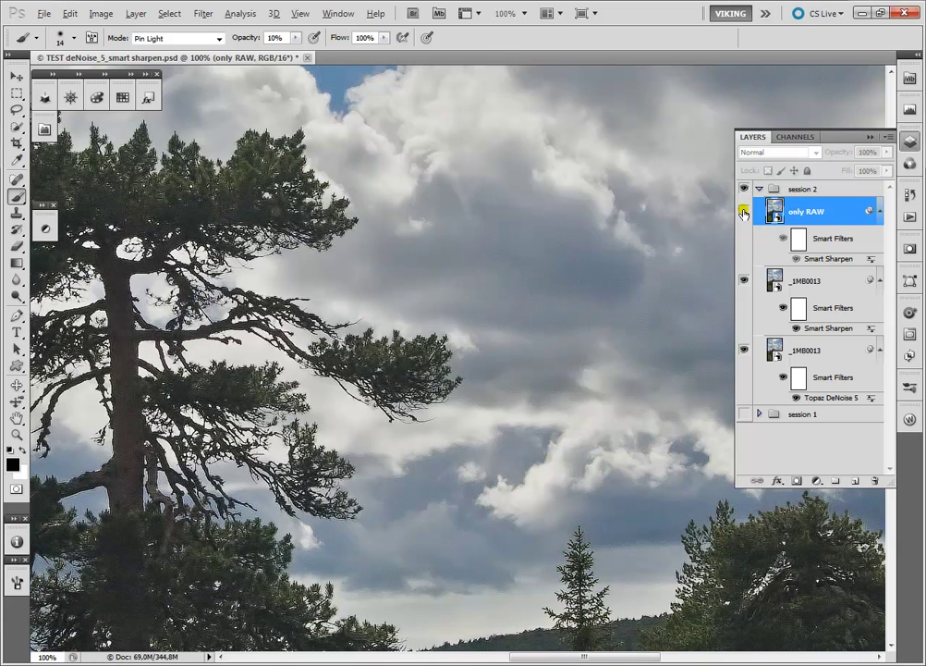
click(744, 211)
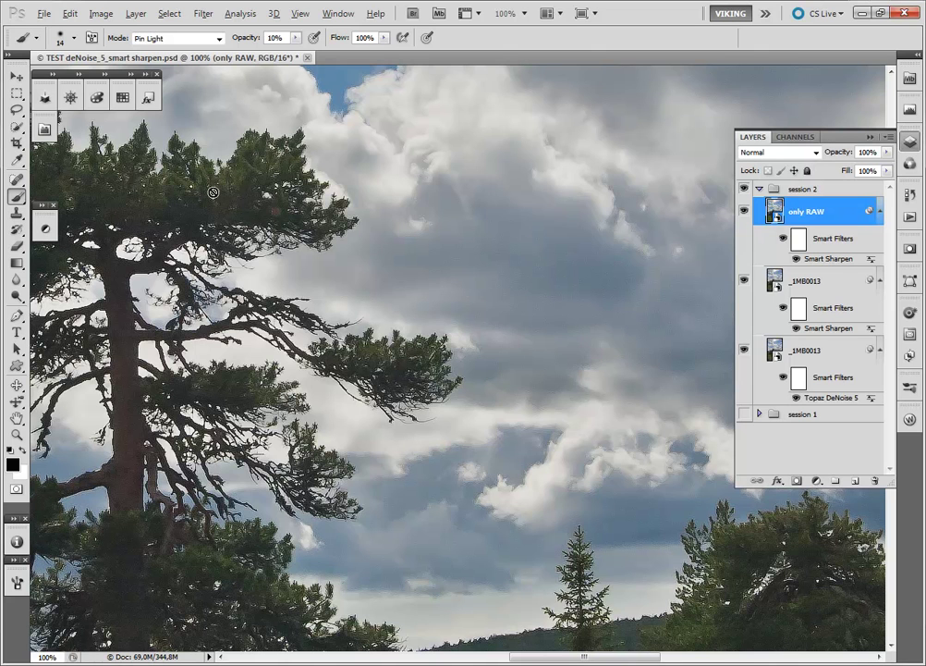
click(744, 212)
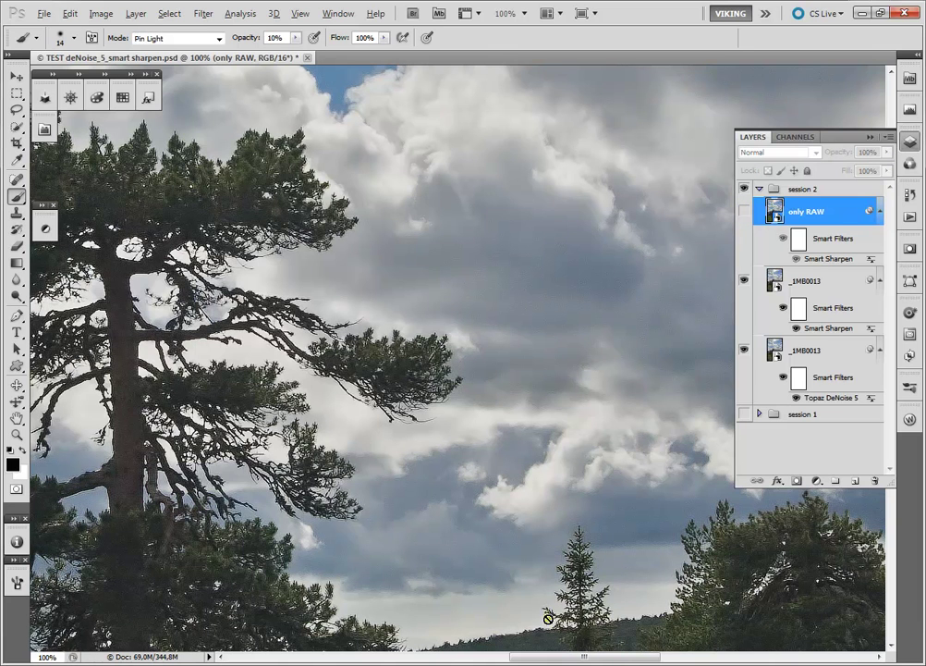
click(744, 212)
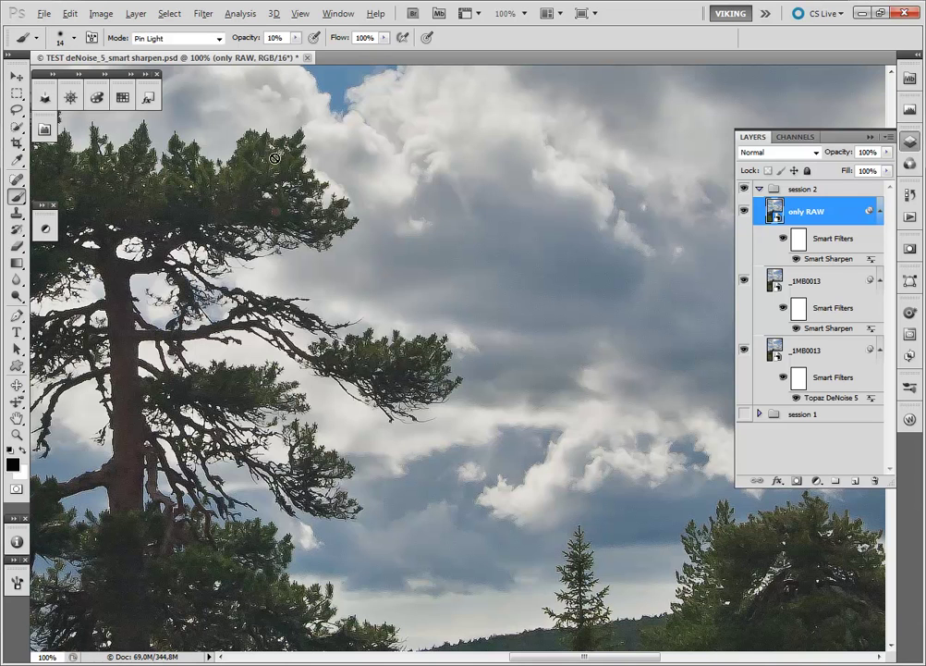
click(744, 211)
click(745, 212)
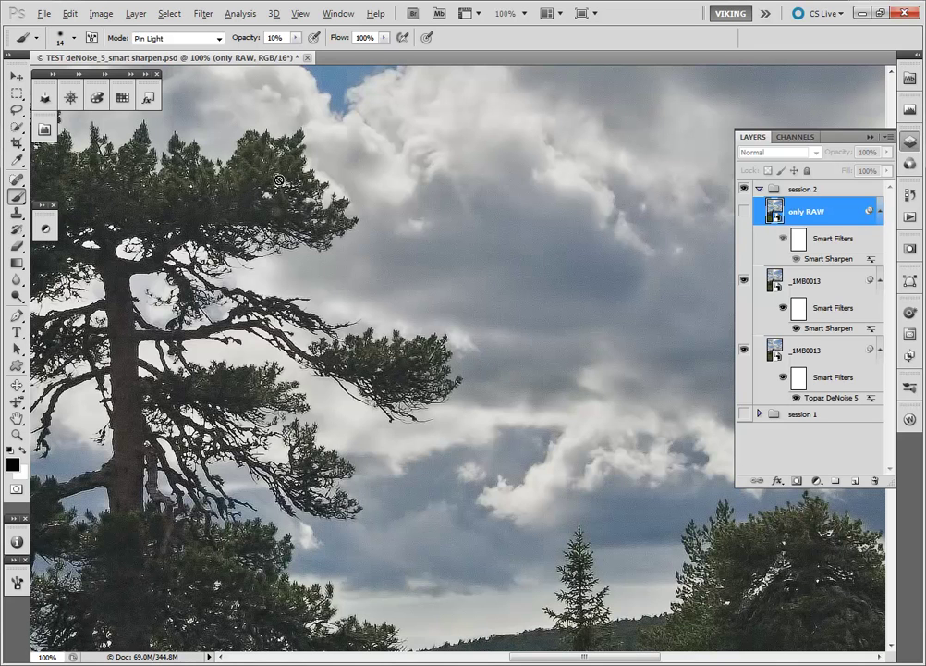
click(744, 210)
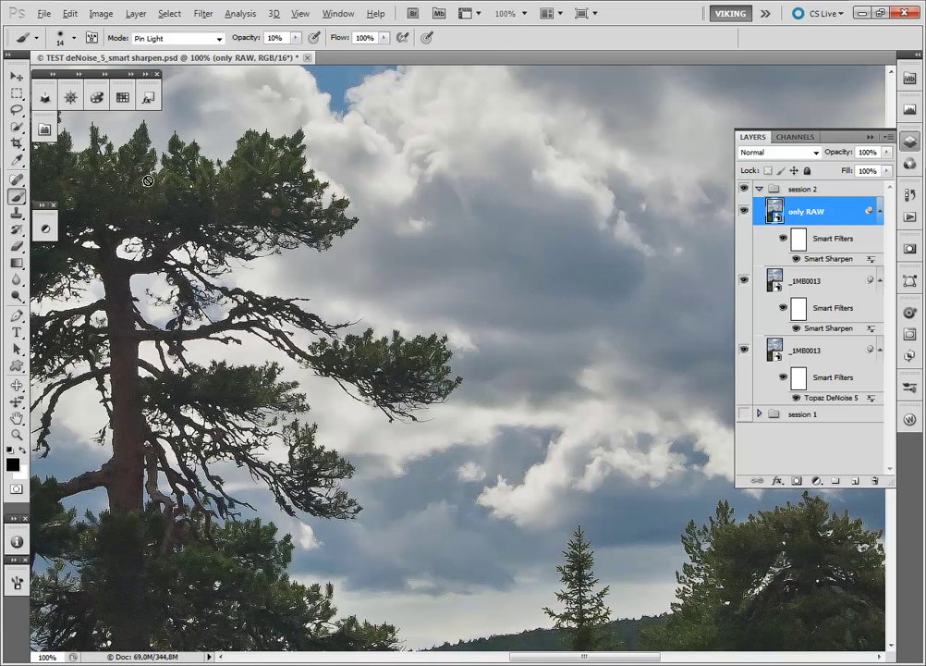
click(744, 212)
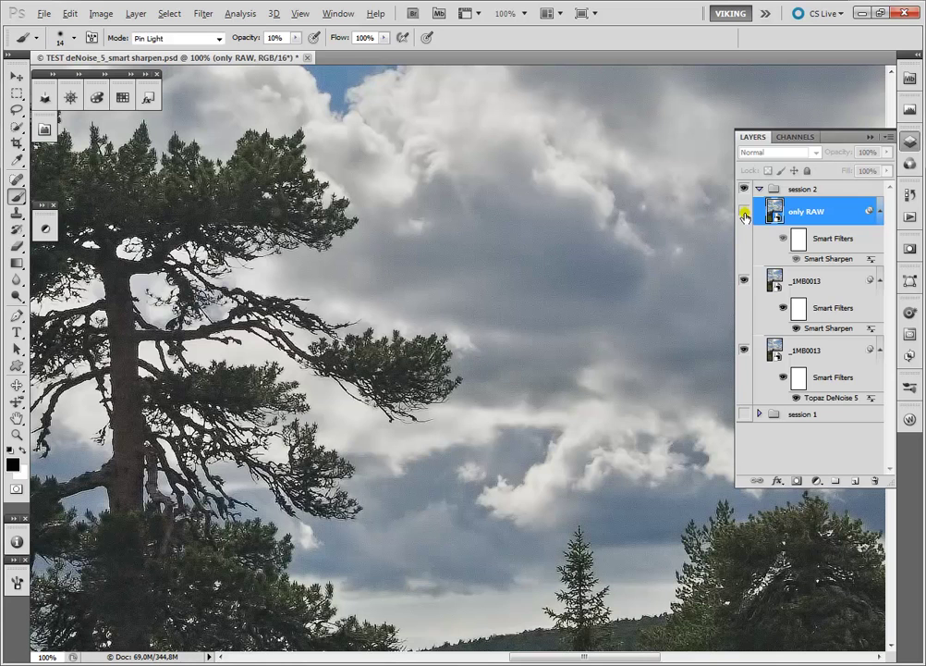
click(744, 212)
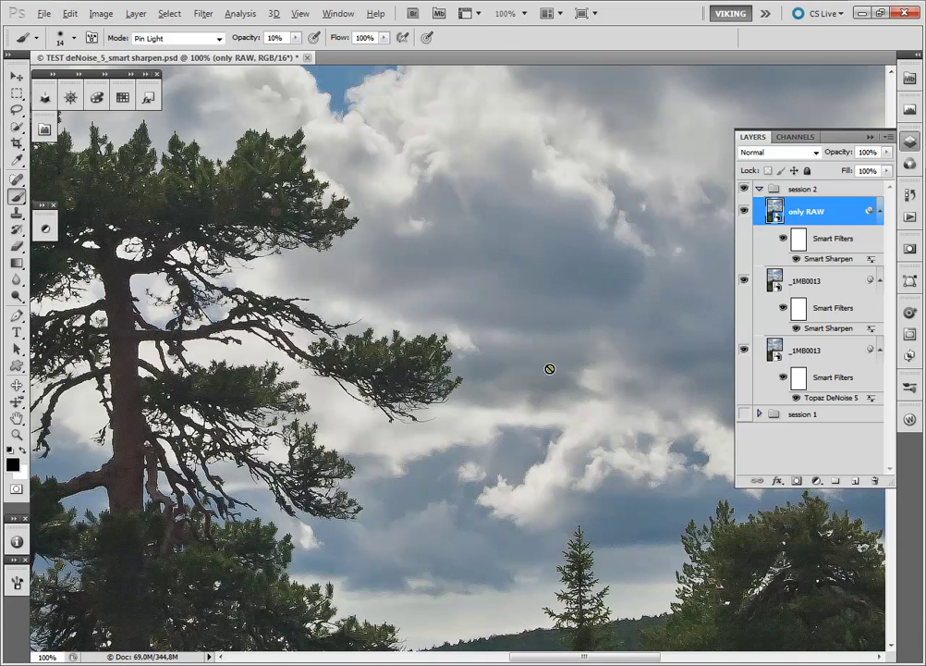
click(744, 212)
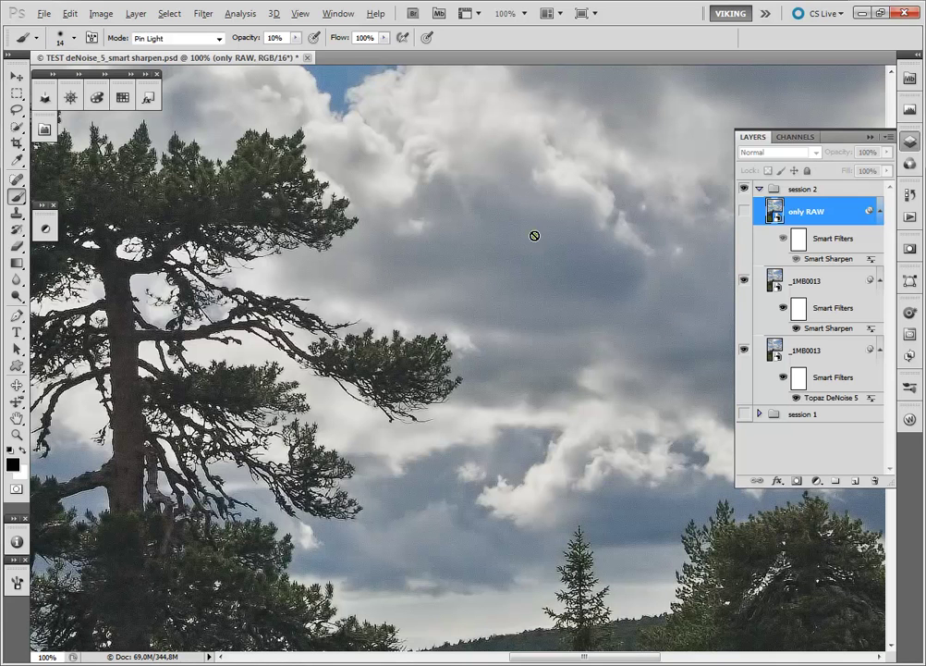
click(744, 212)
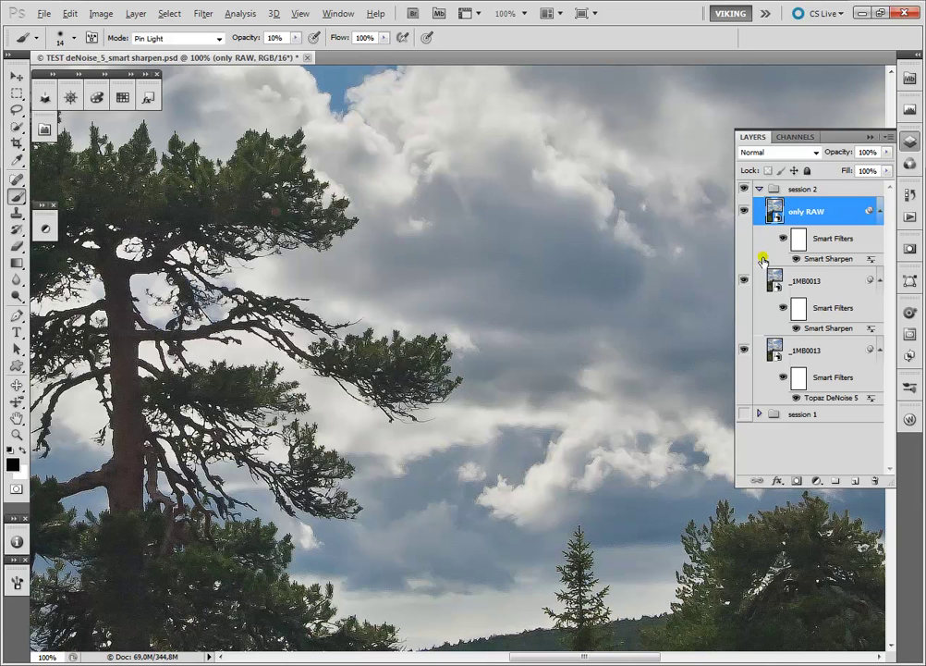
click(745, 213)
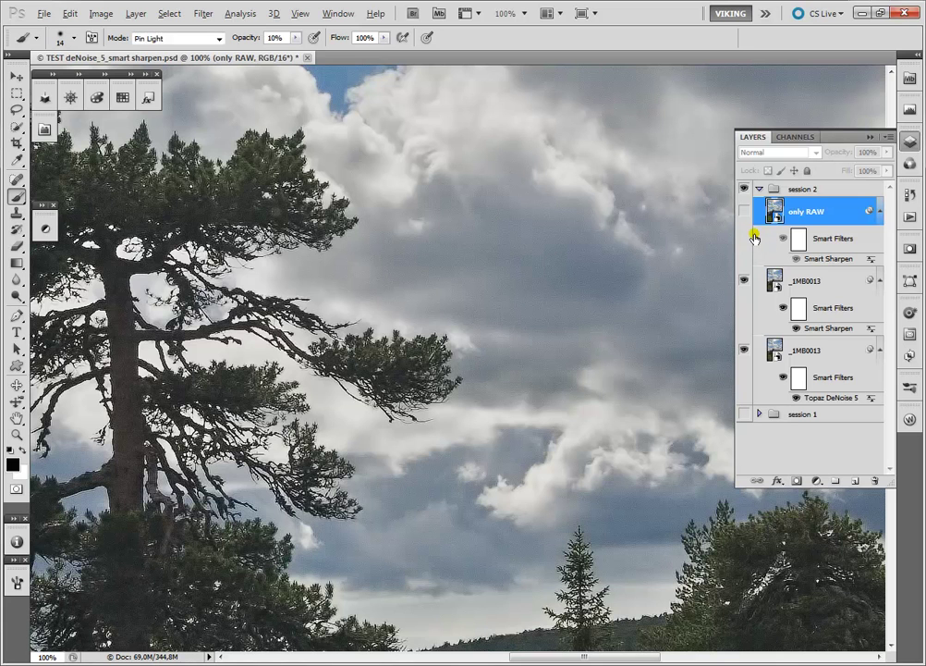
click(745, 212)
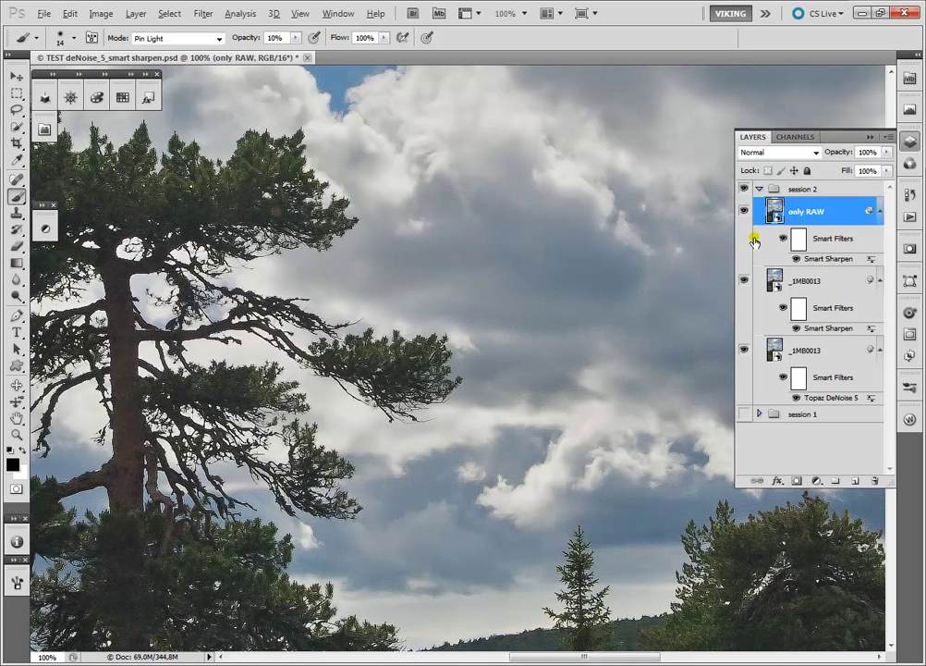